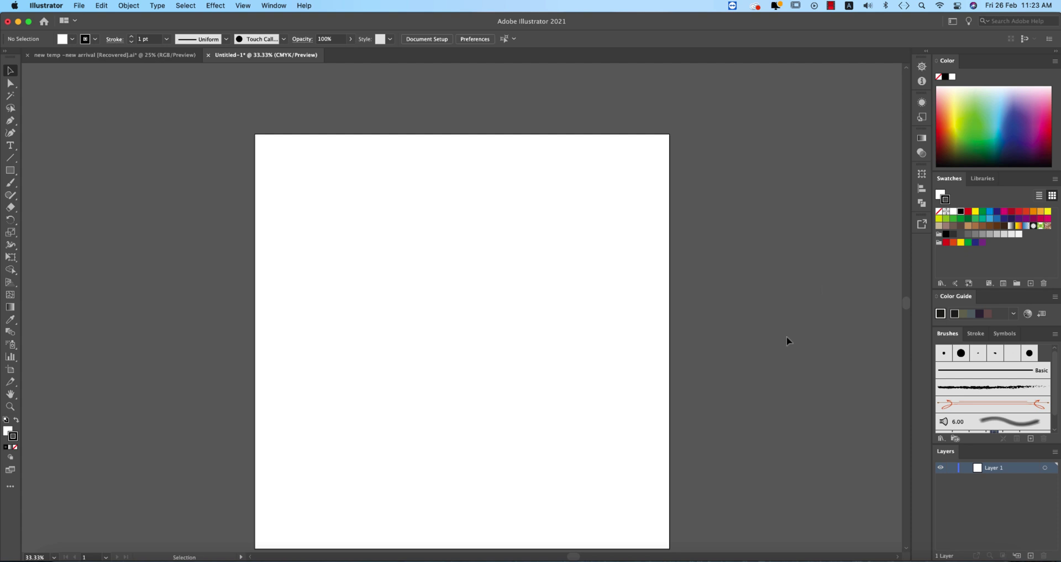
- Bring Chrome forward to show the Google results for 'heic'
scroll(778, 380, down, 3)
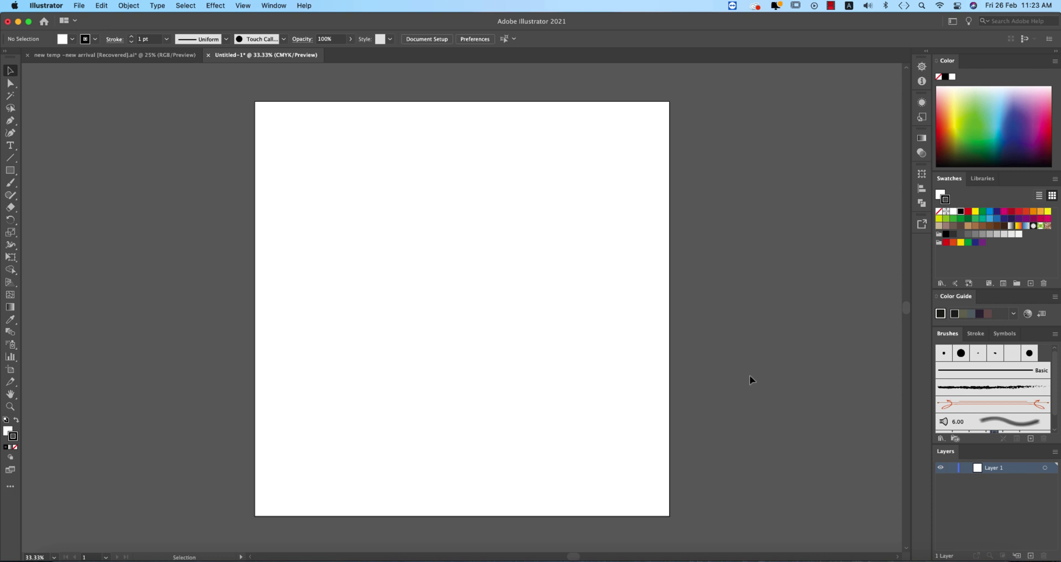
click(136, 551)
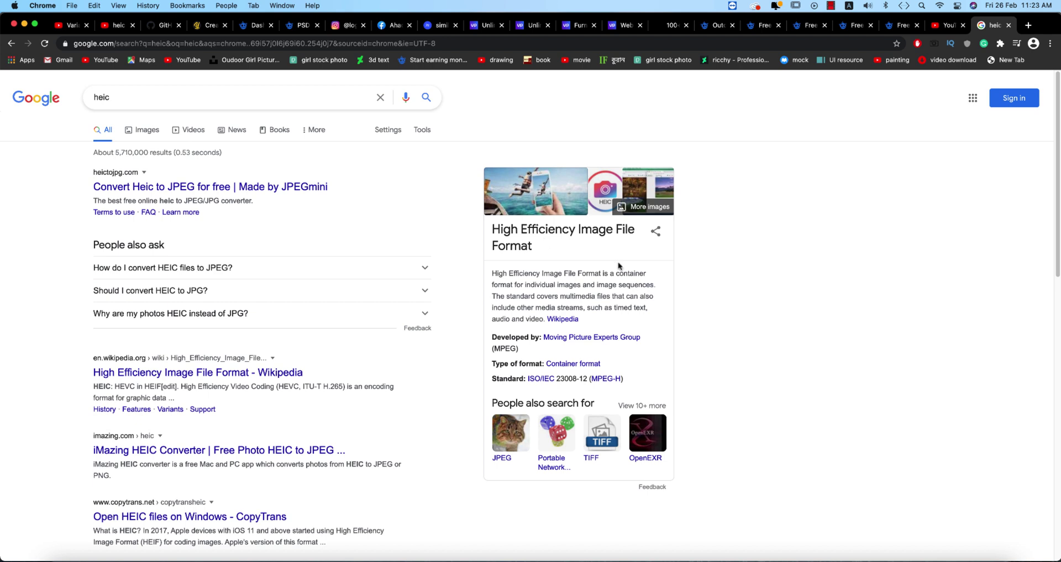
- Return to Illustrator's blank Untitled-1 artboard from the Dock
mouse_move(252, 558)
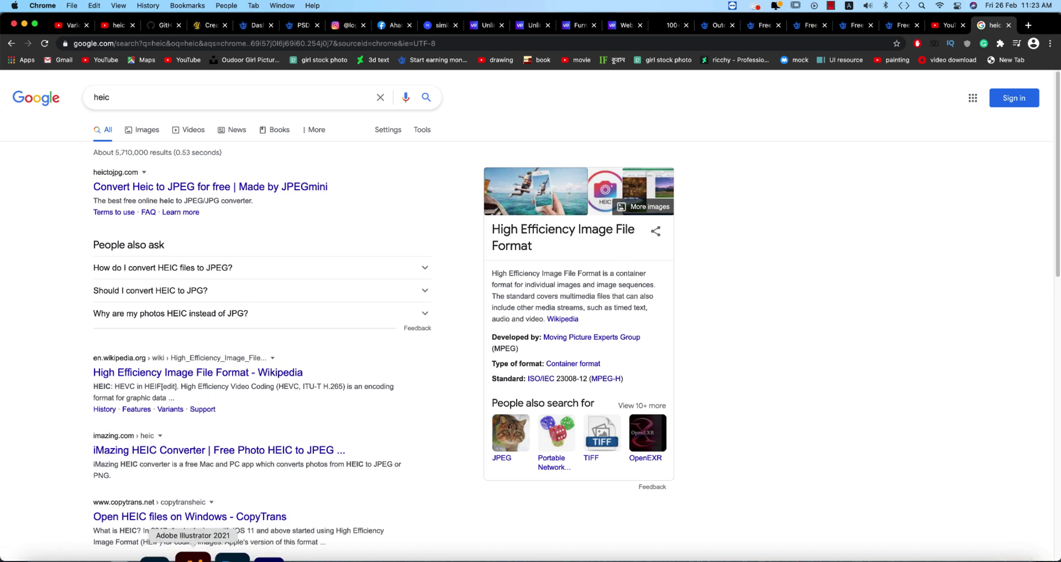
click(179, 557)
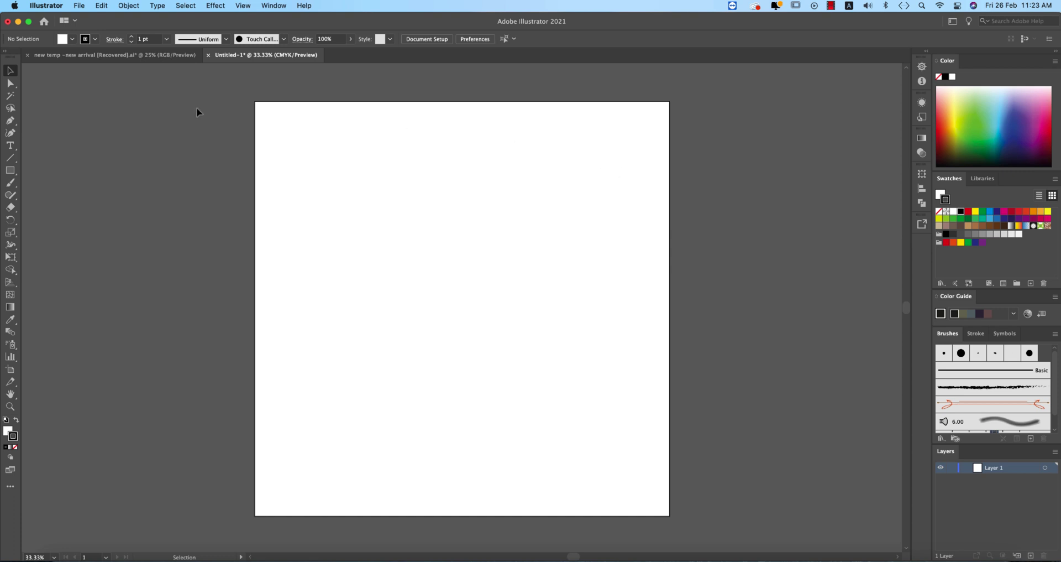
click(79, 7)
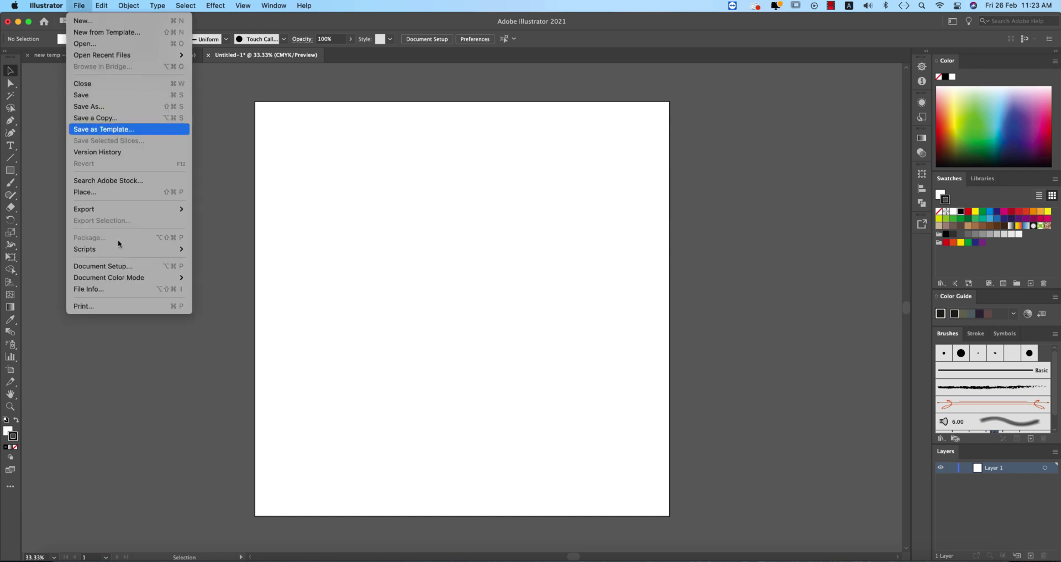
click(157, 193)
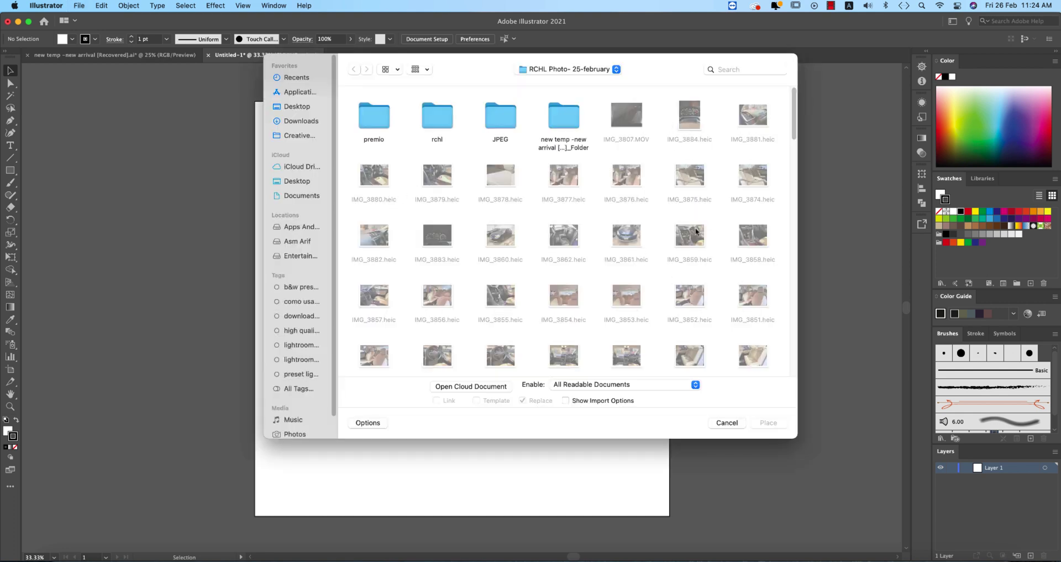
key(Escape)
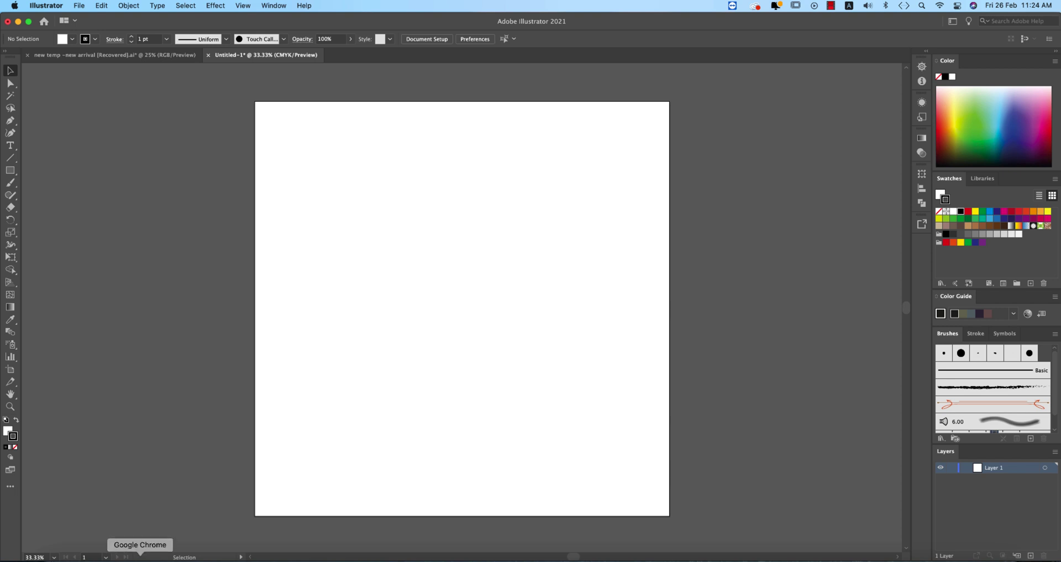
- Switch to Photoshop and open File > Scripts > Image Processor
click(237, 552)
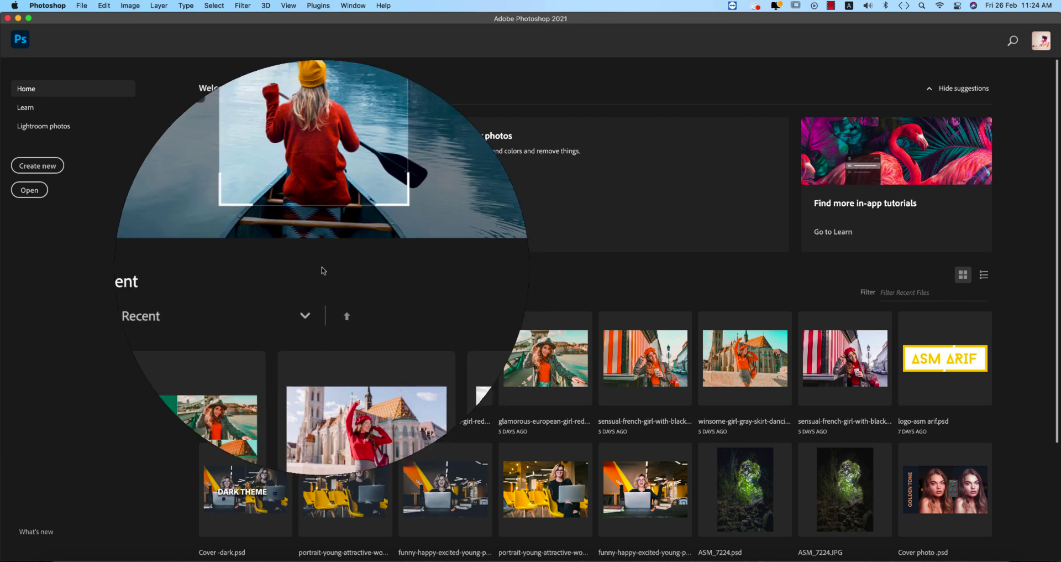
click(81, 6)
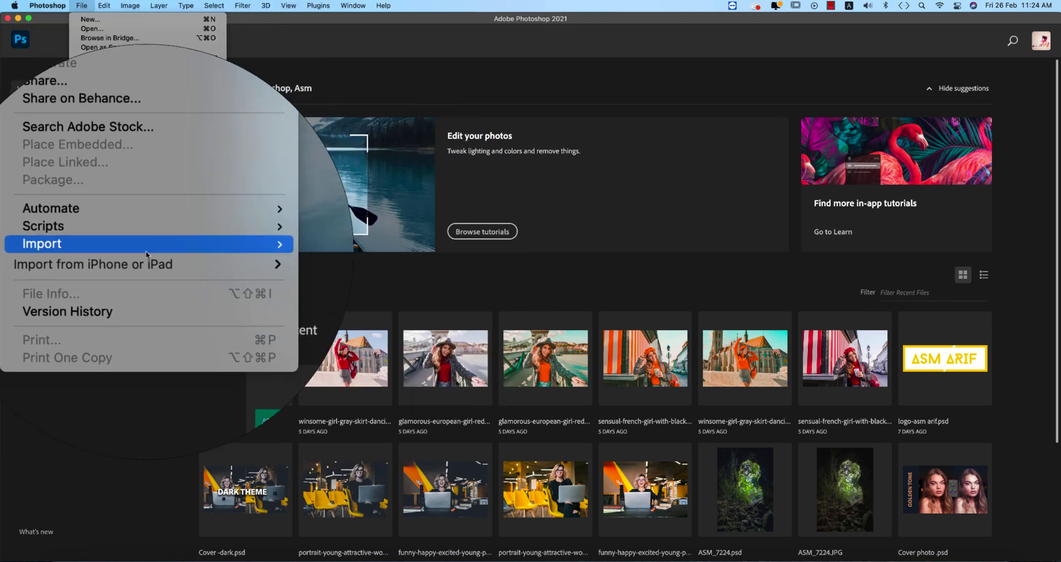
mouse_move(139, 241)
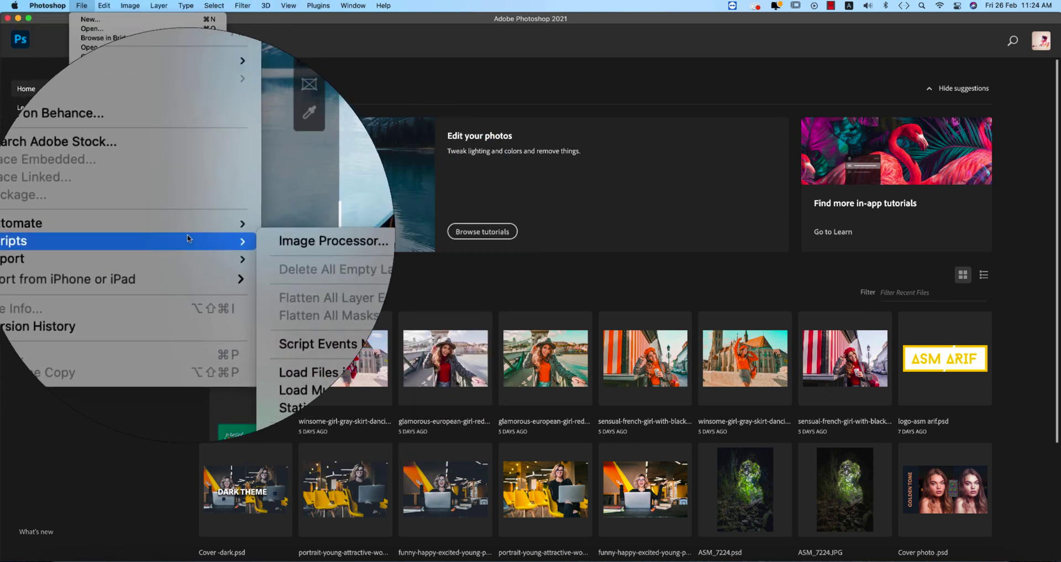
click(263, 238)
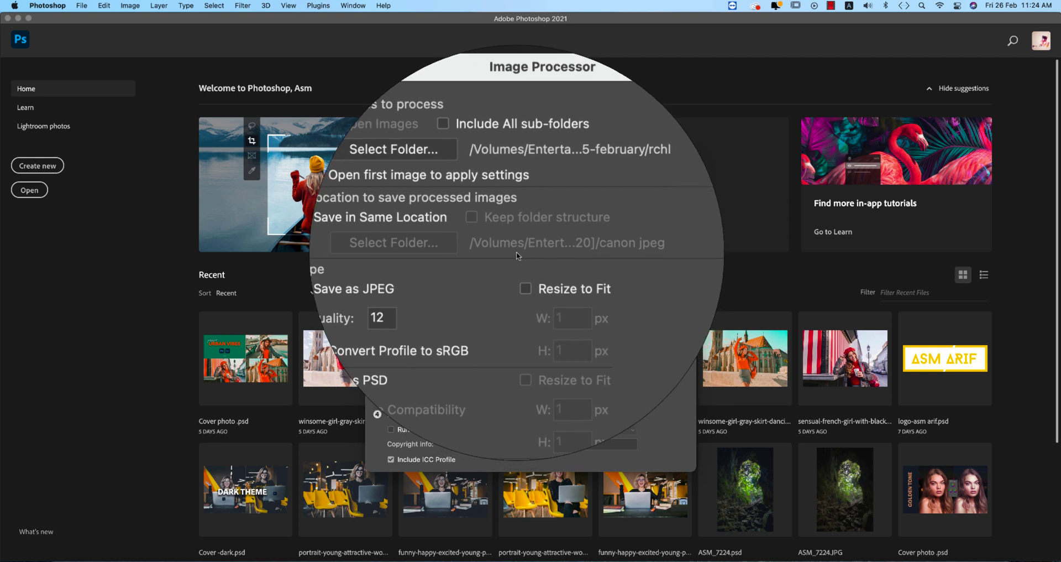
- Choose the premio folder inside RCHL Photo- 25-february as the Image Processor source
click(482, 206)
click(699, 212)
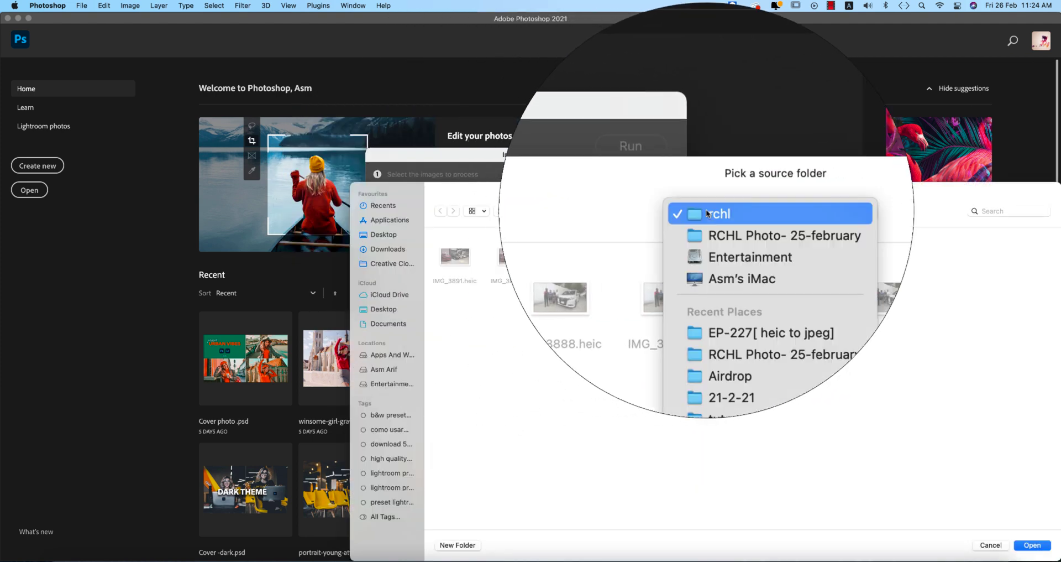
click(709, 222)
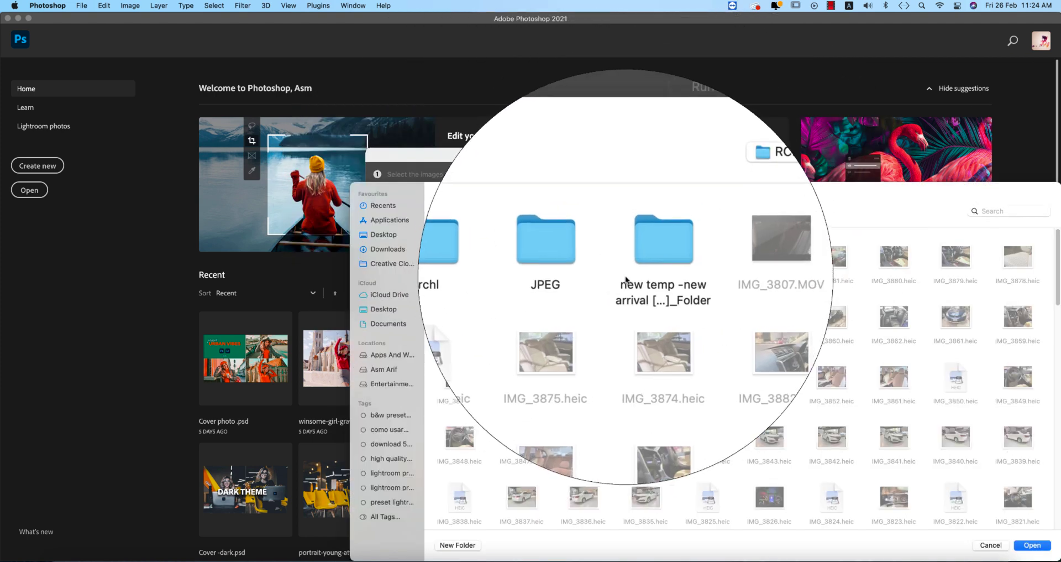
double_click(460, 261)
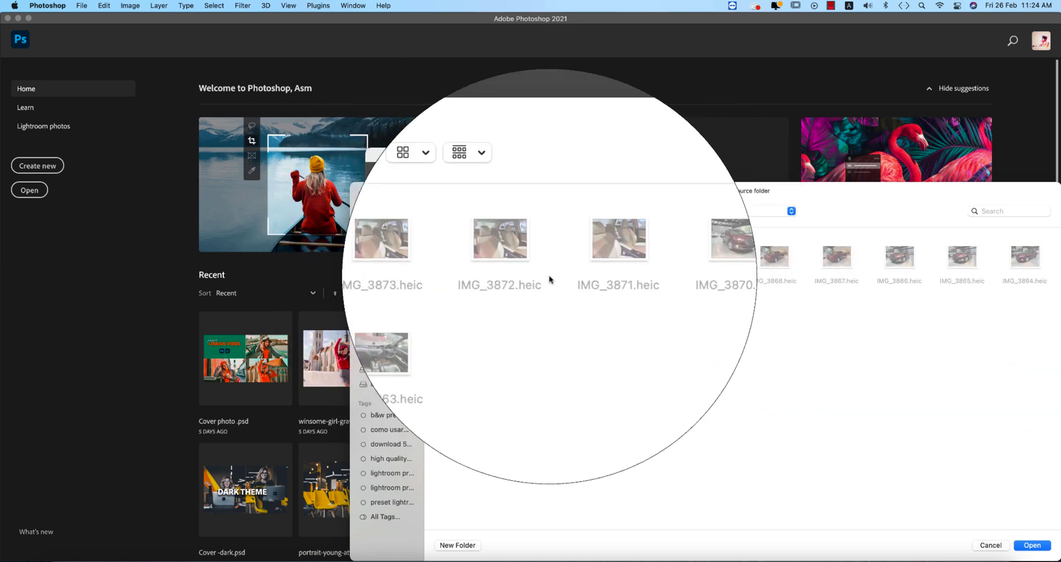
drag(894, 201, 787, 179)
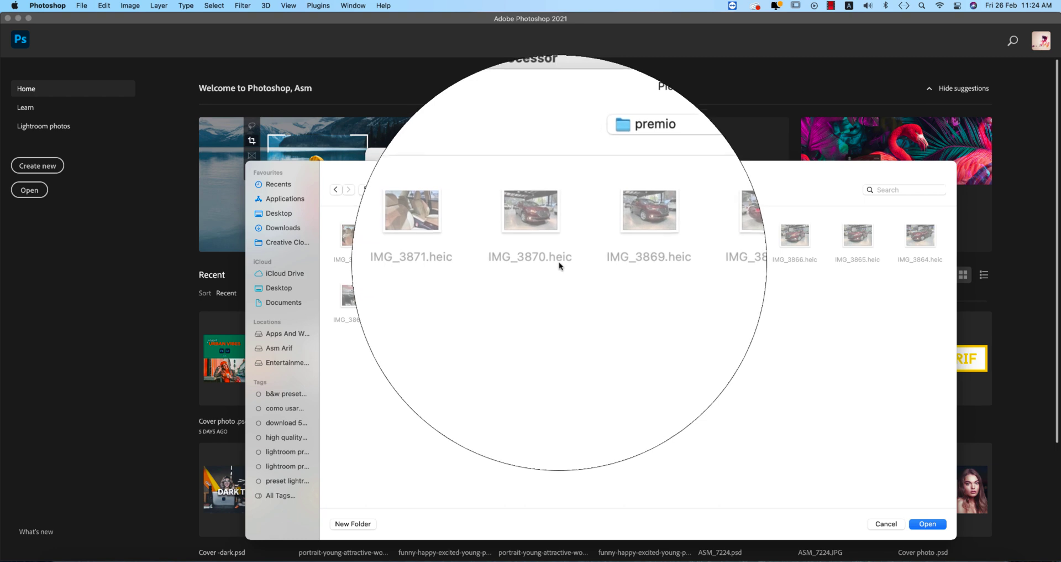
click(628, 189)
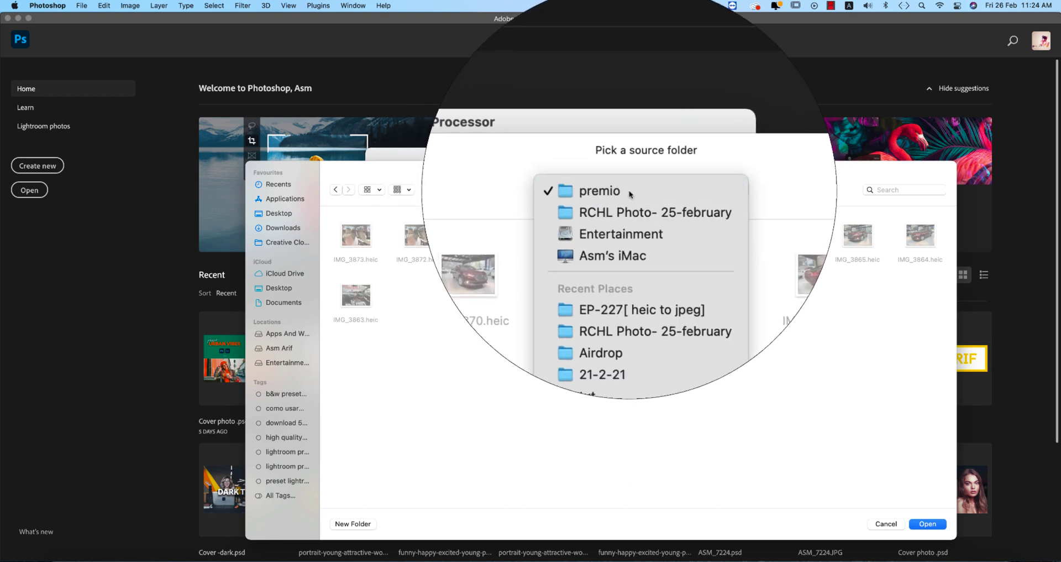
click(629, 190)
click(927, 522)
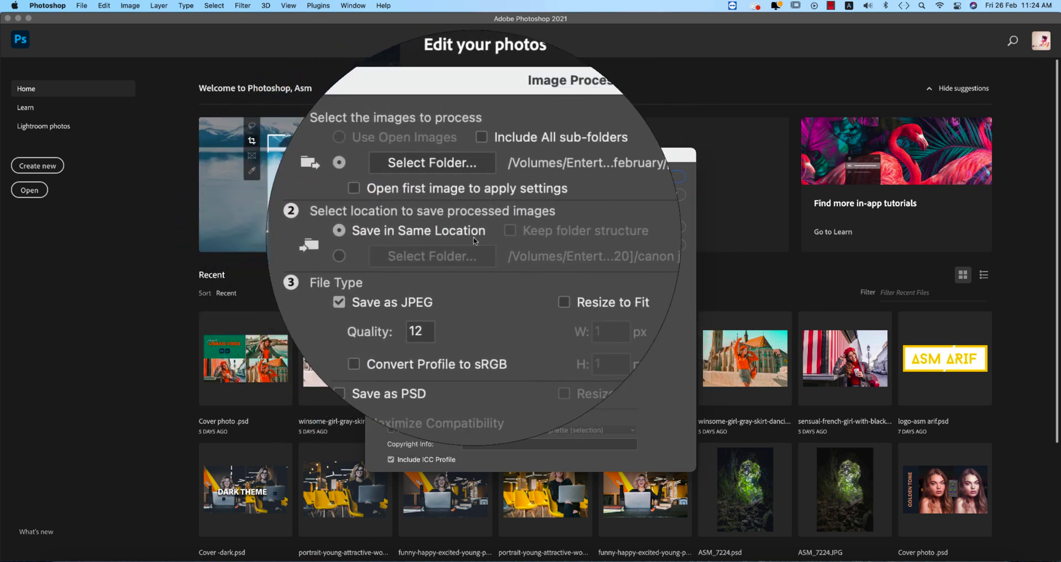
- Pick a canon jpeg destination folder, then revert output to Save in Same Location
click(403, 249)
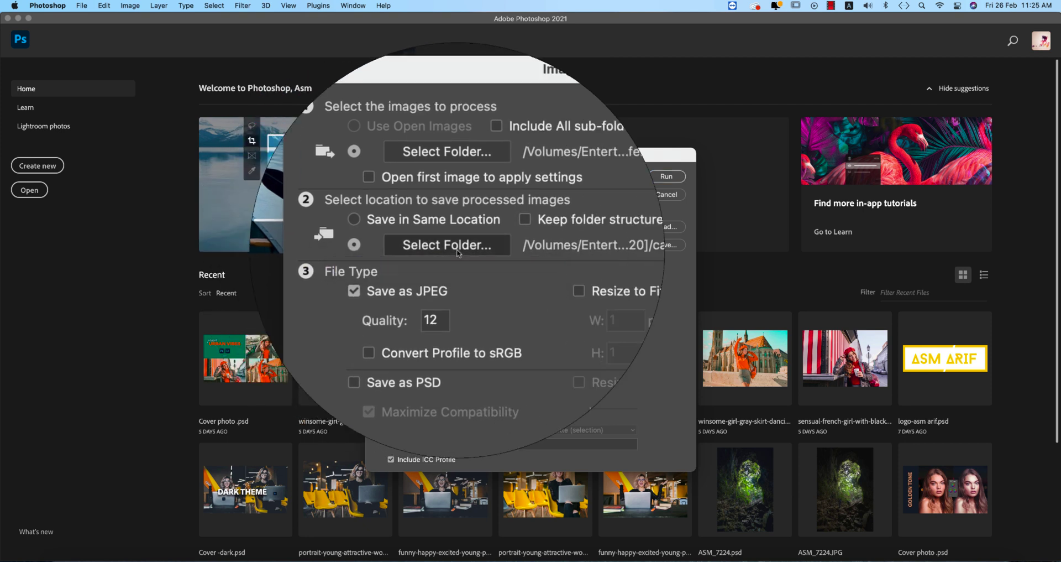
click(421, 250)
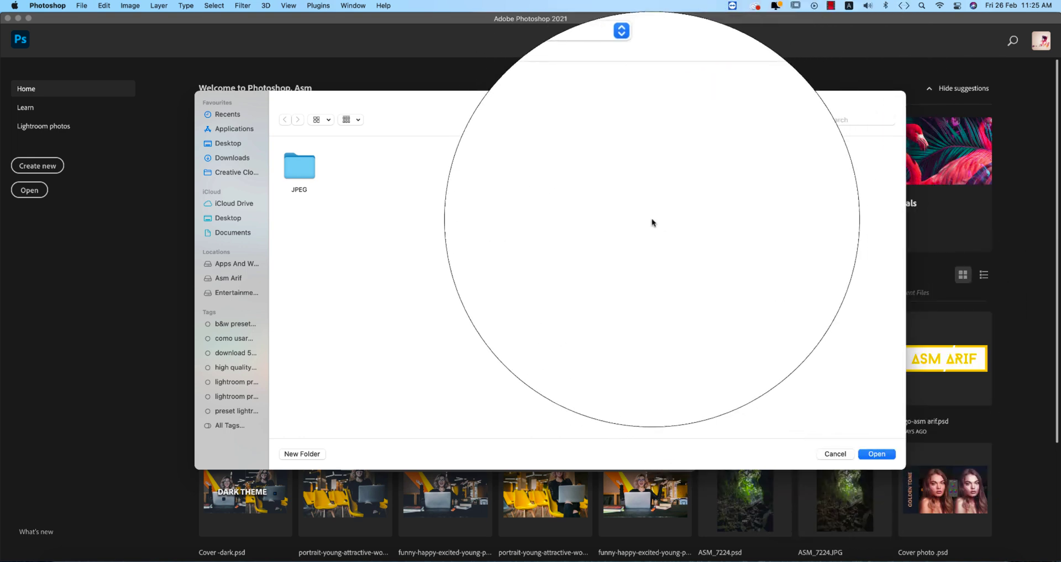
click(878, 453)
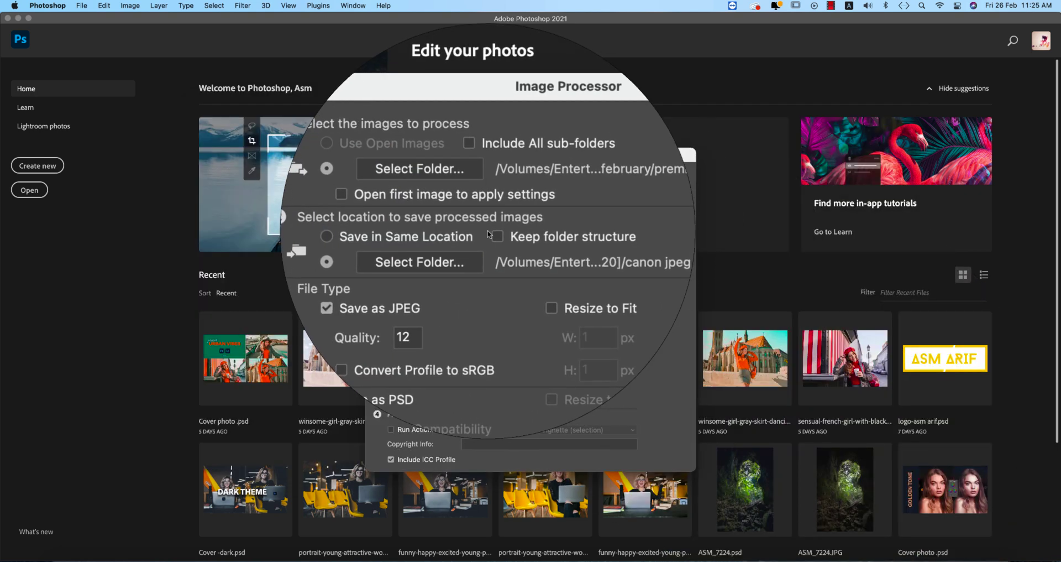
click(423, 238)
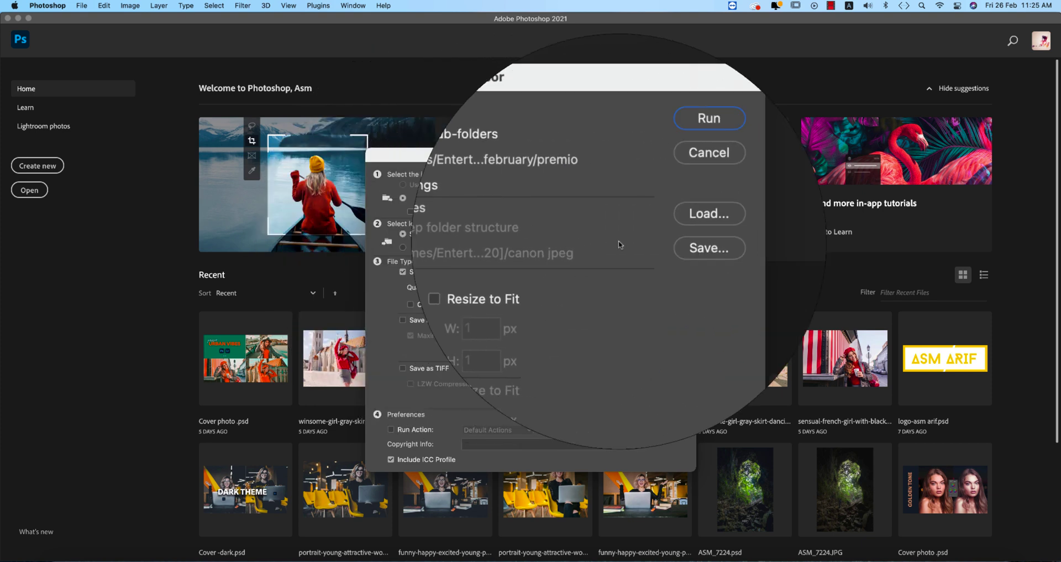
click(416, 275)
click(418, 275)
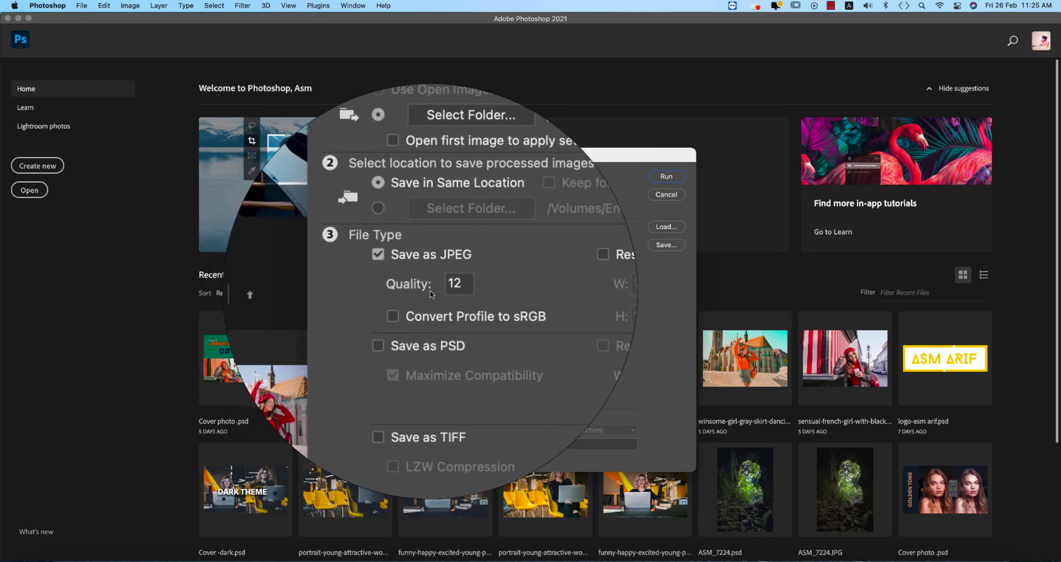
click(403, 323)
click(402, 323)
click(404, 369)
click(403, 370)
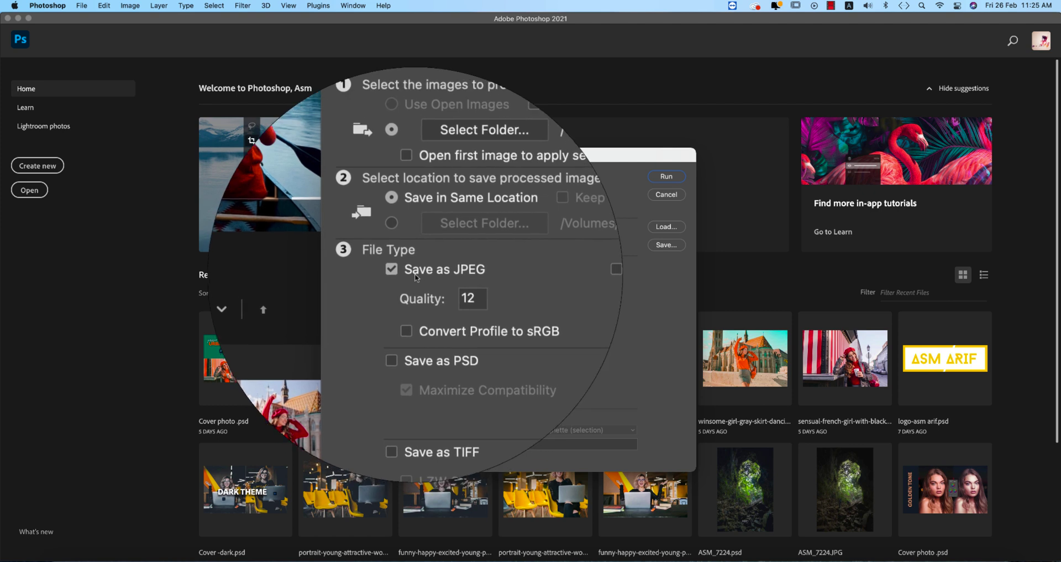
double_click(451, 286)
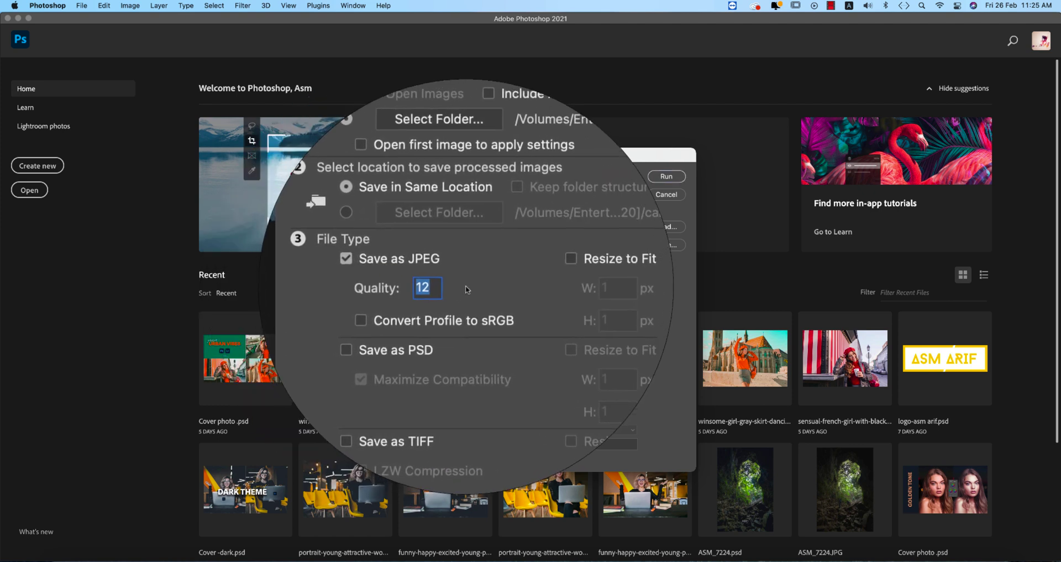
text(20)
key(Tab)
click(487, 267)
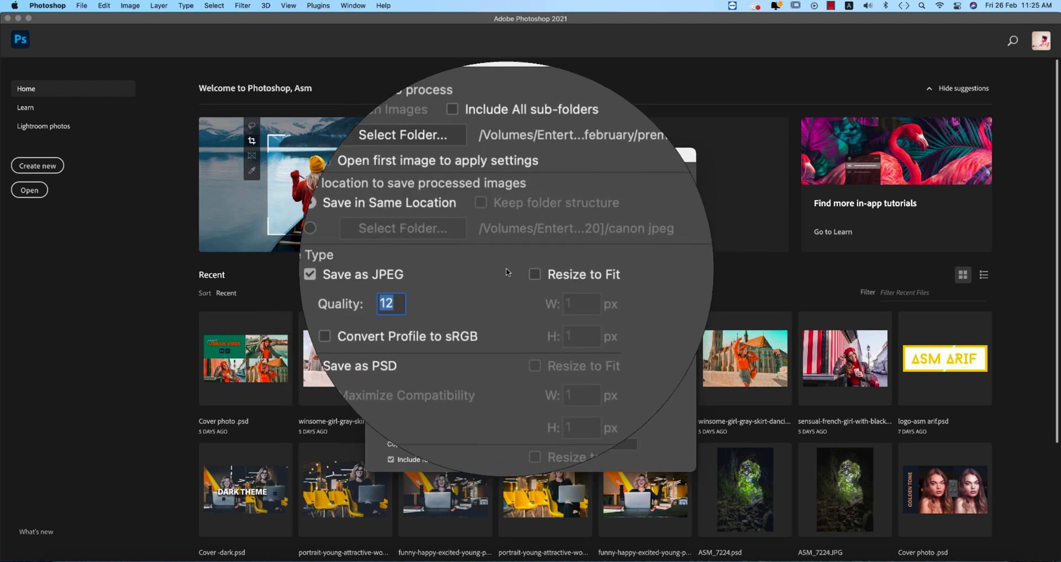
click(451, 288)
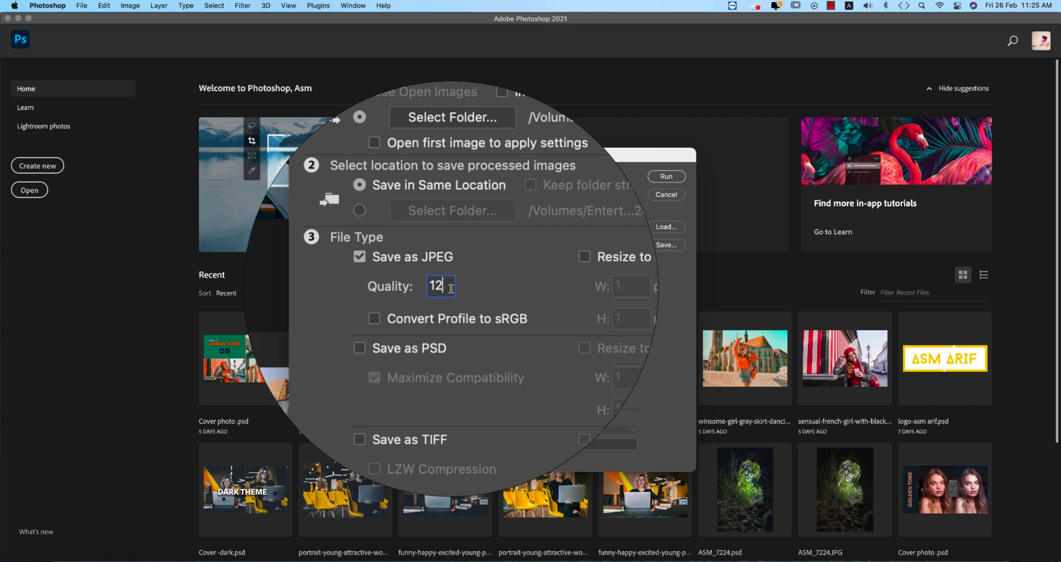
double_click(451, 288)
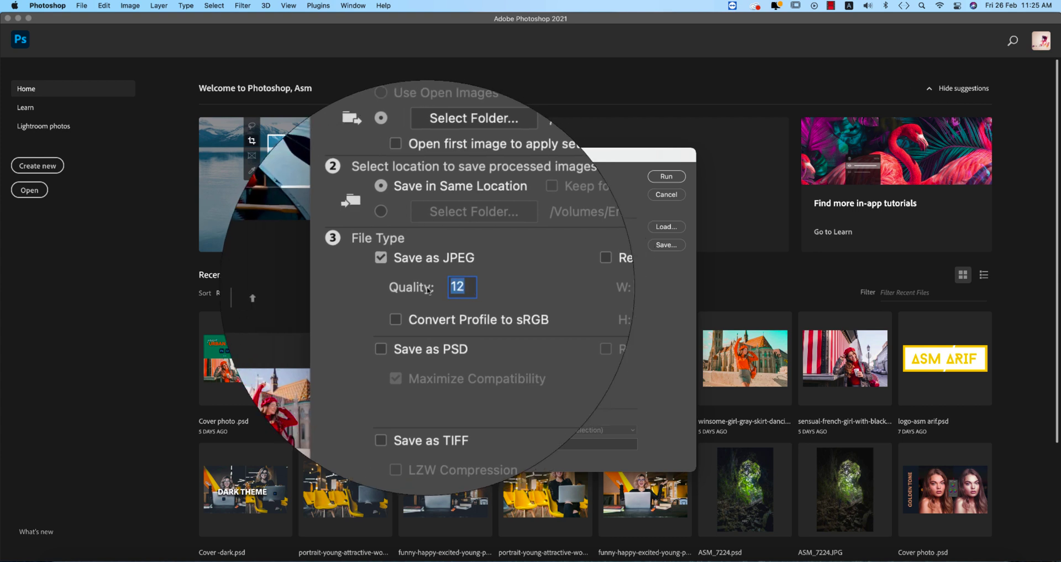
text(1)
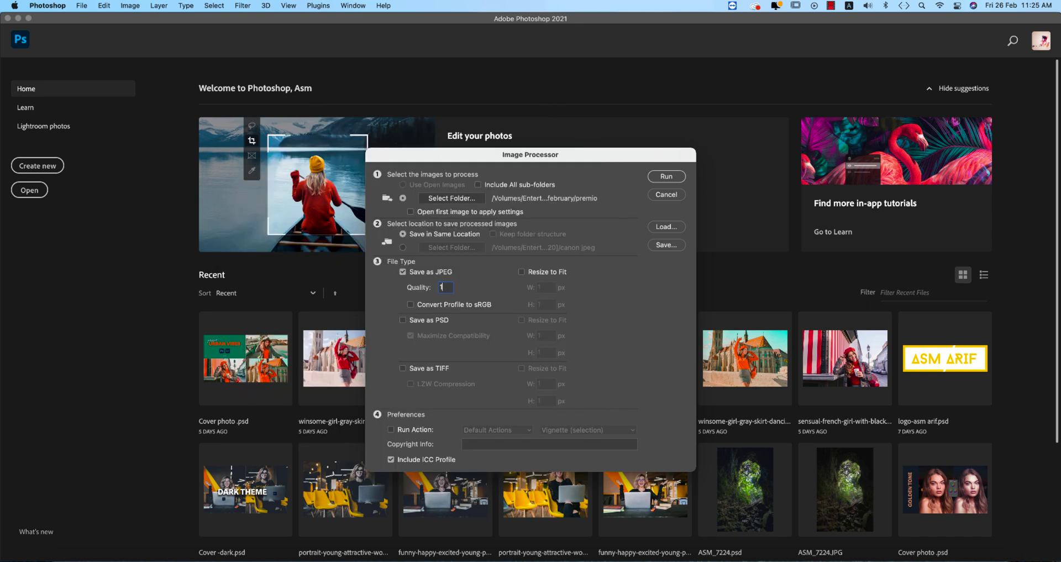
text(2)
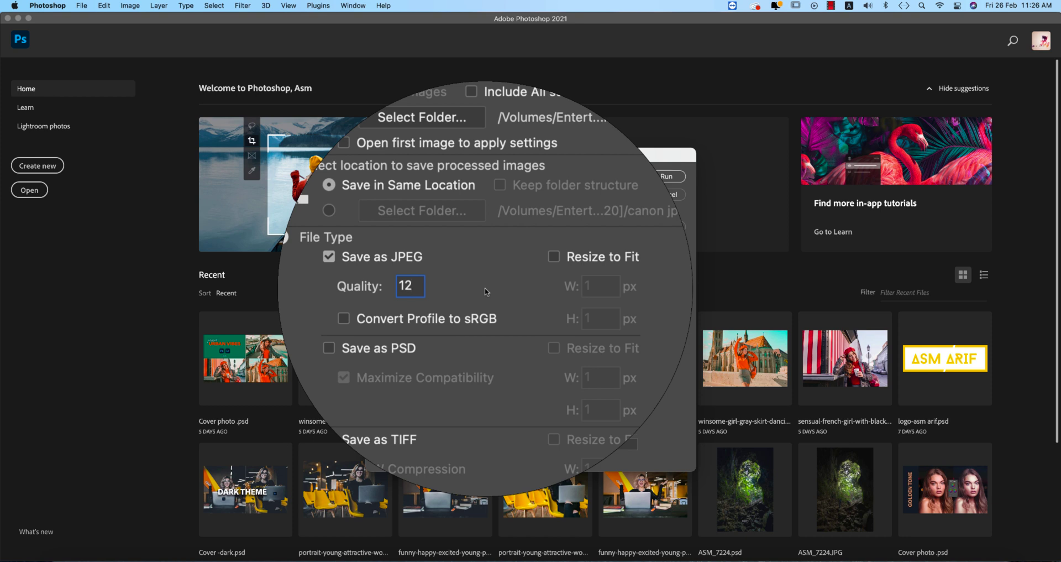
- Keep JPEG Quality 12 at full size with Resize to Fit off, and run the batch
double_click(451, 287)
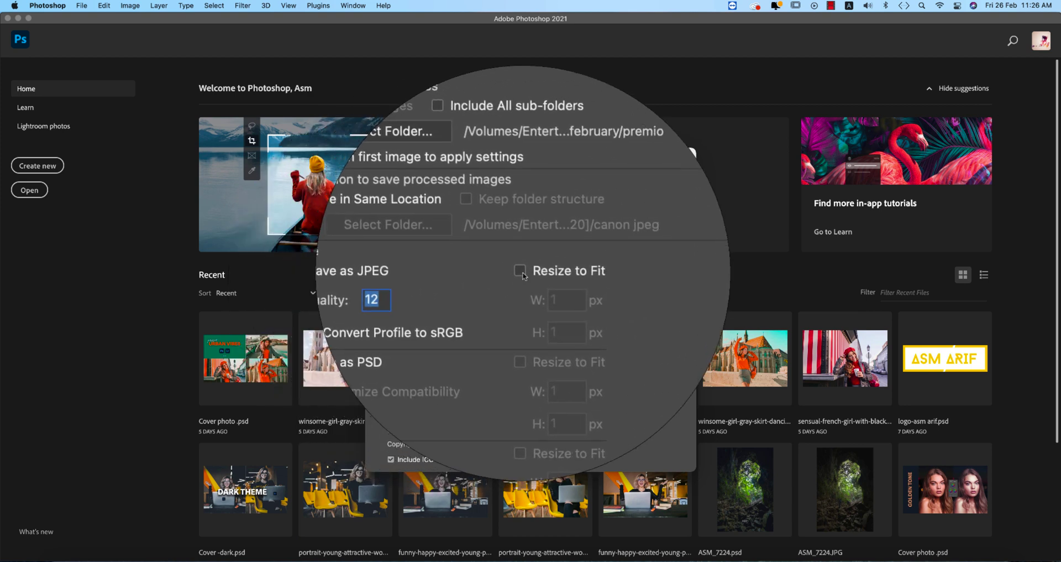
click(520, 270)
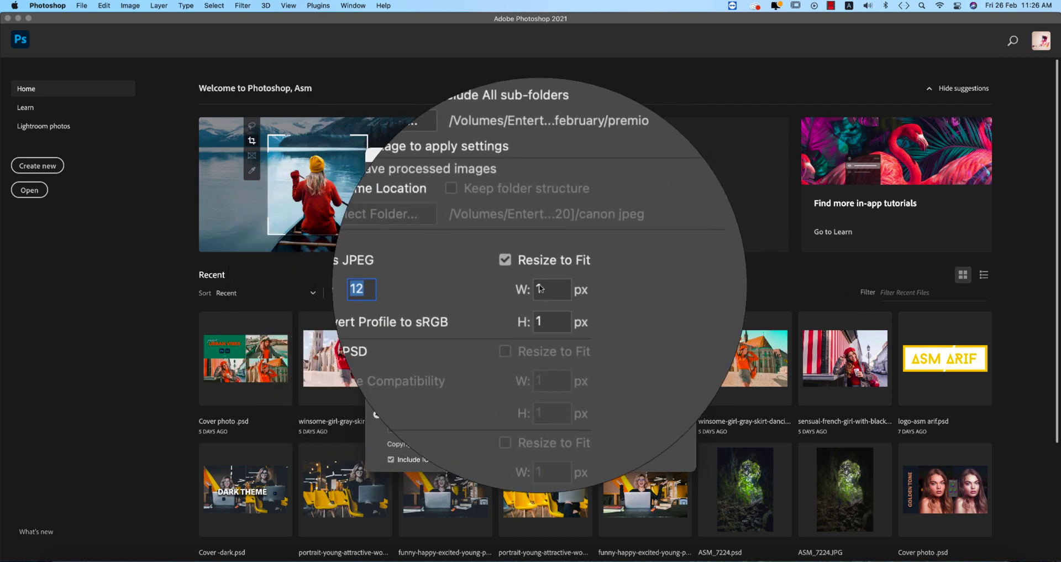
click(541, 288)
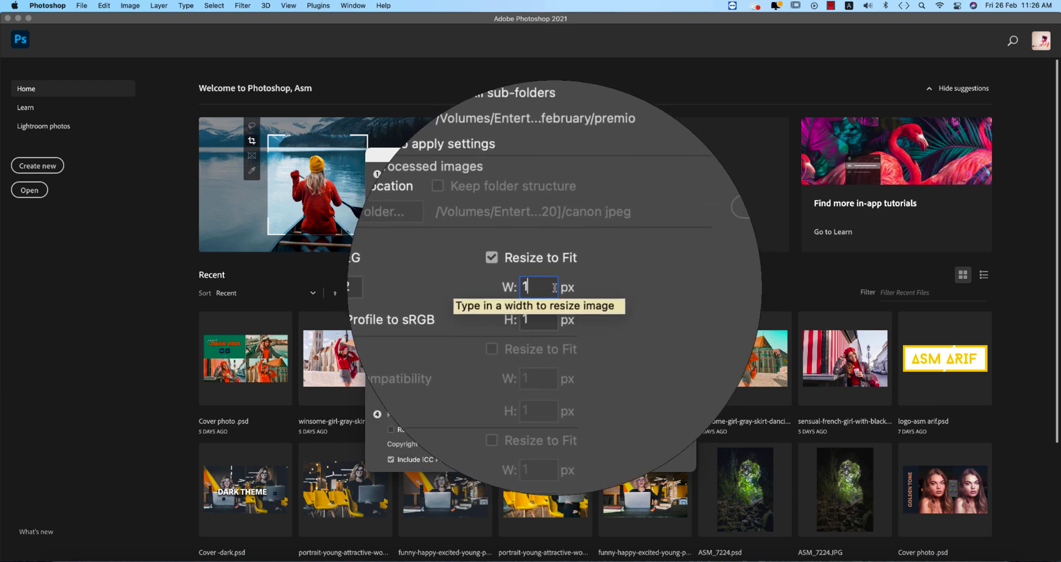
click(525, 273)
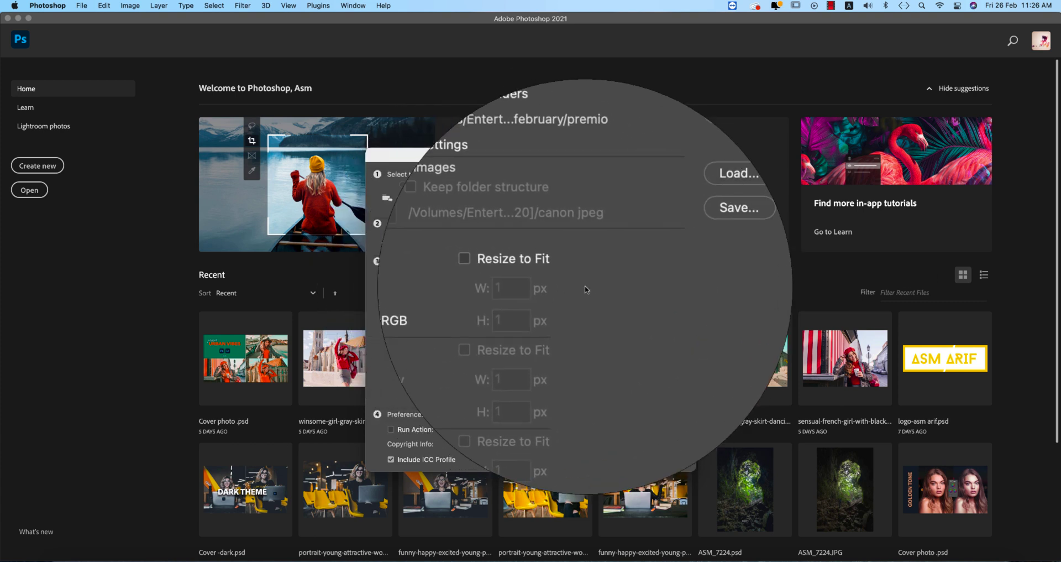
click(666, 180)
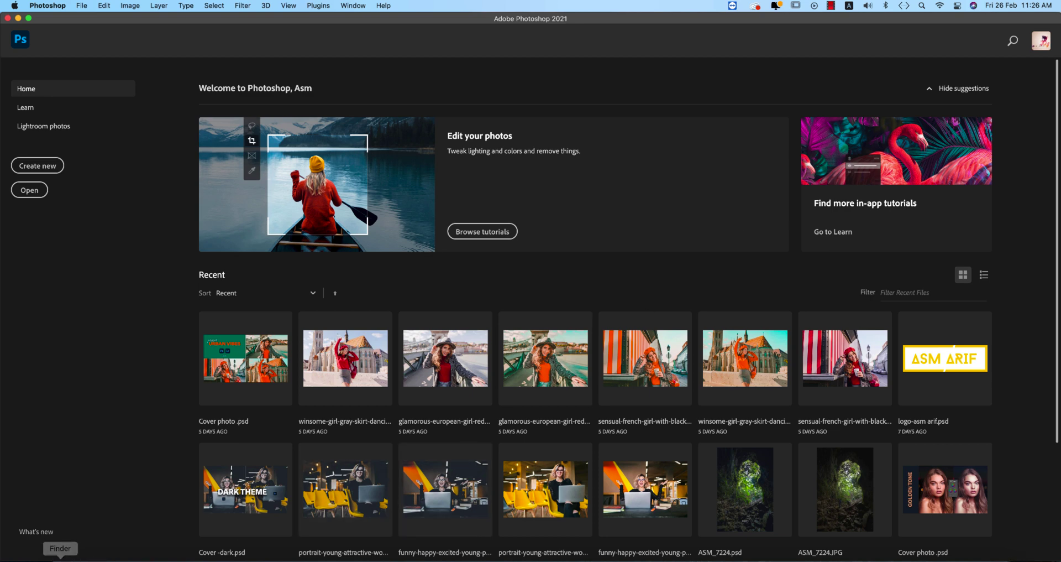
- View Chrome's heic search results and scroll down through them
click(142, 557)
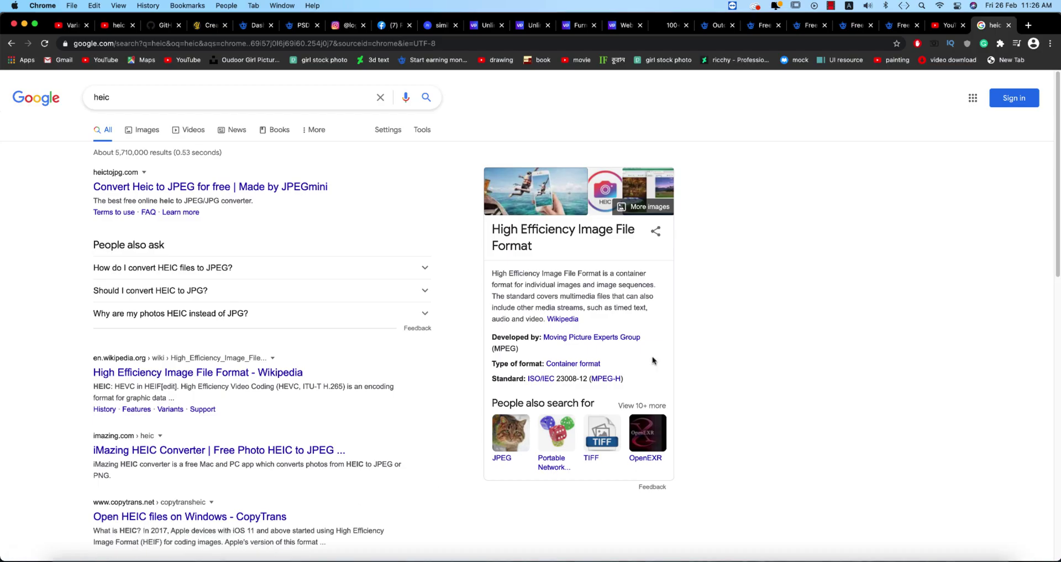
scroll(450, 341, down, 3)
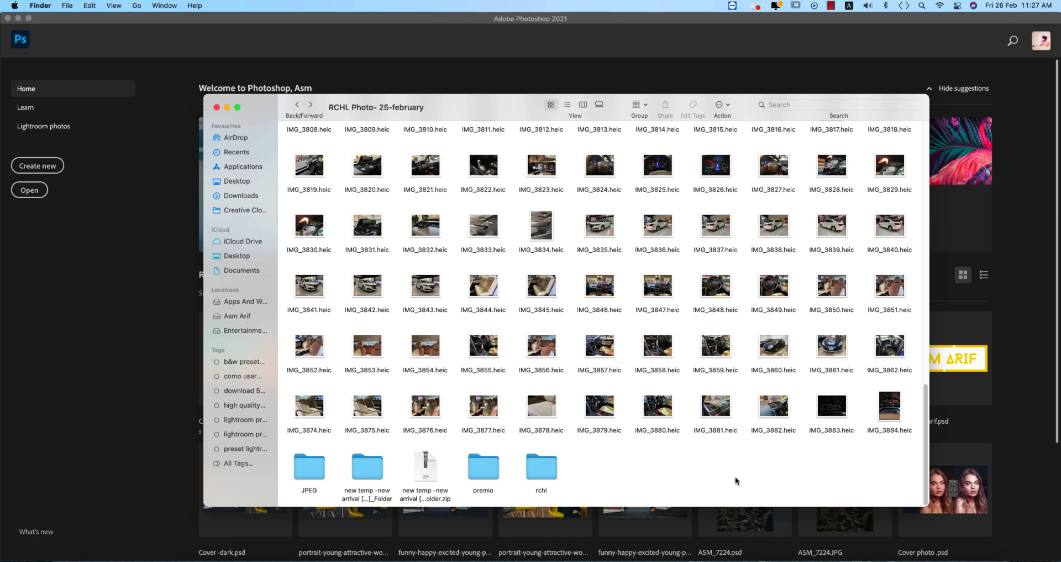
- Open premio > JPEG in Finder and inspect the converted photos such as IMG_3863.jpg
double_click(484, 467)
double_click(324, 219)
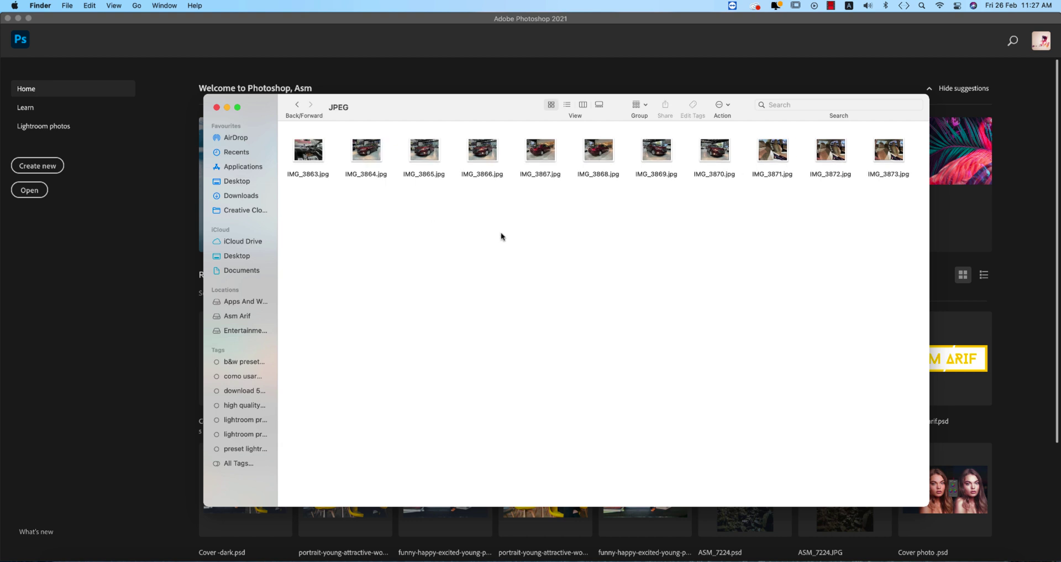
click(323, 175)
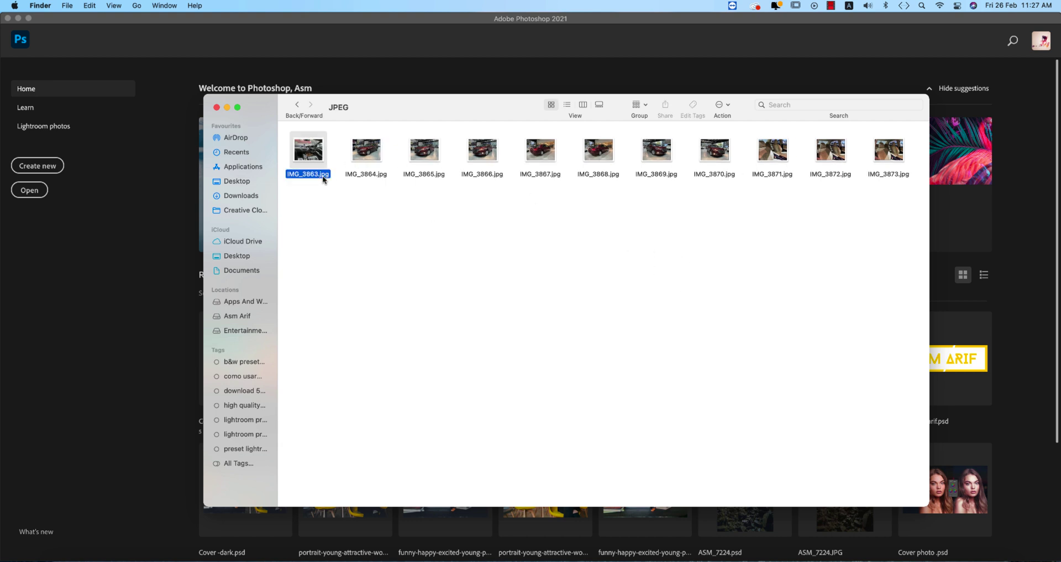
click(369, 223)
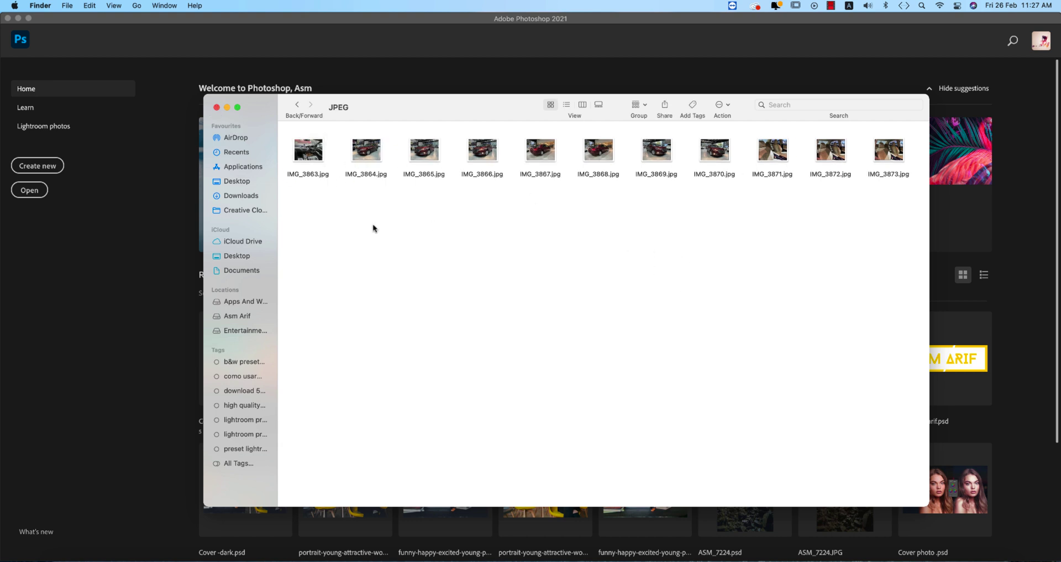
- Place IMG_3864.jpg on Illustrator's artboard, scale it down to span the page, and deselect
drag(343, 277, 483, 310)
key(super+minus)
drag(710, 292, 621, 314)
scroll(595, 315, up, 1)
scroll(595, 315, up, 2)
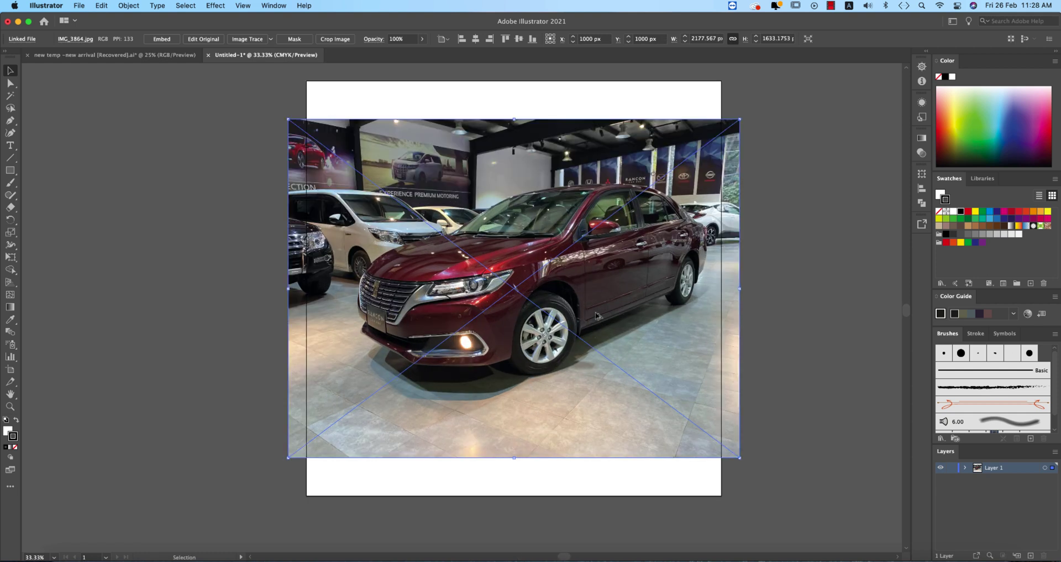
click(758, 320)
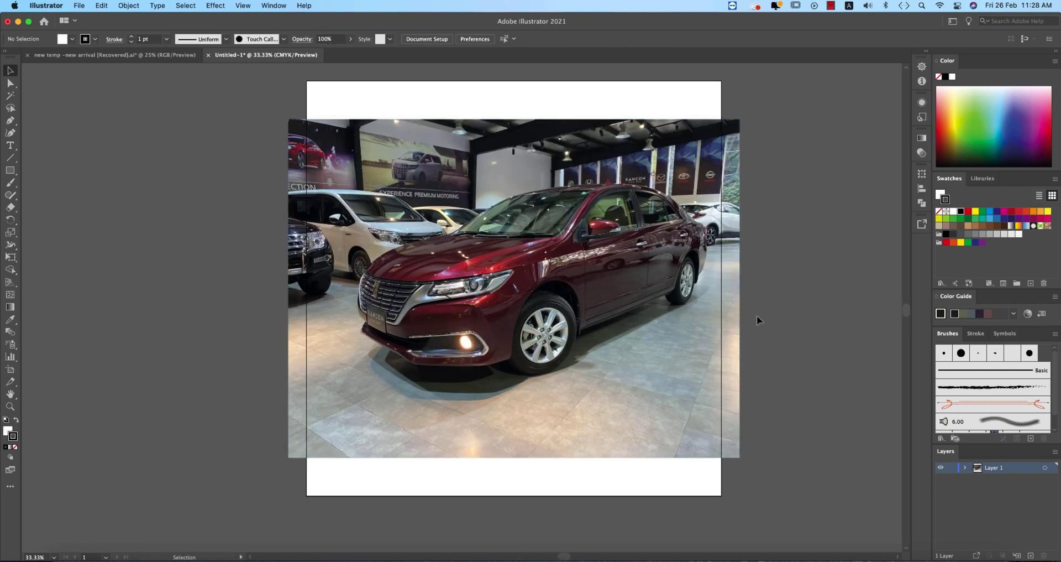